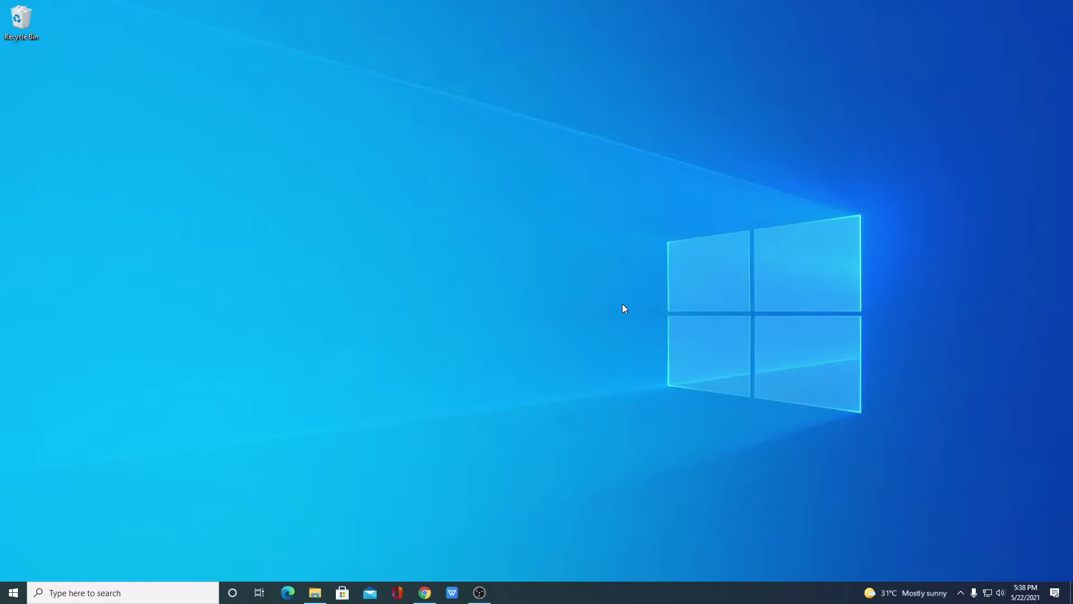
Step: Open Oracle's Java SE Downloads page and scroll to the Java SE 8 (8u291) section
{"action": "left_click", "coordinate": [425, 592]}
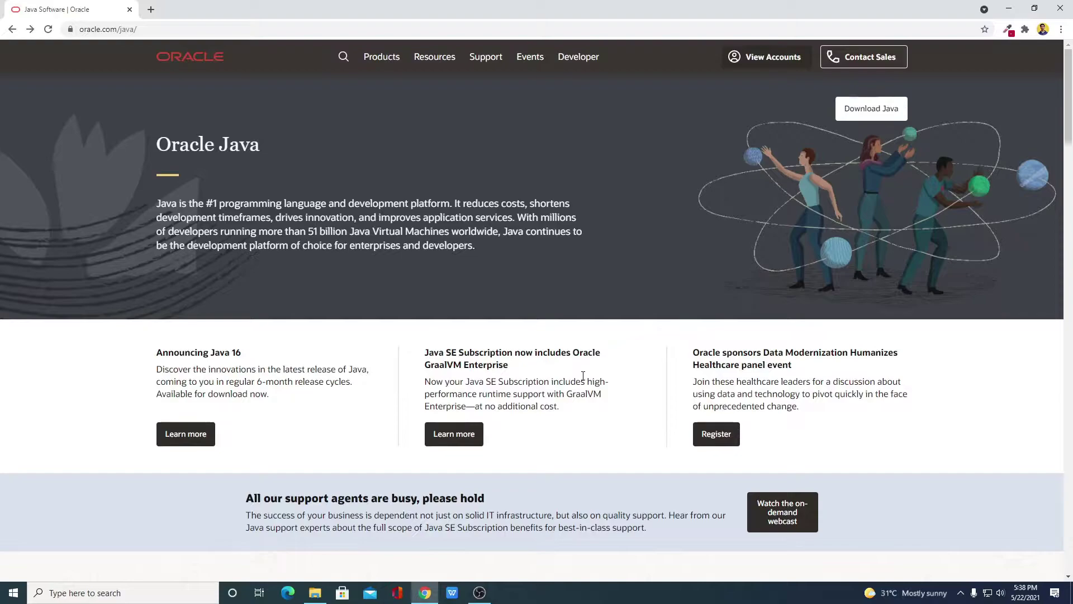
{"action": "left_click", "coordinate": [881, 110]}
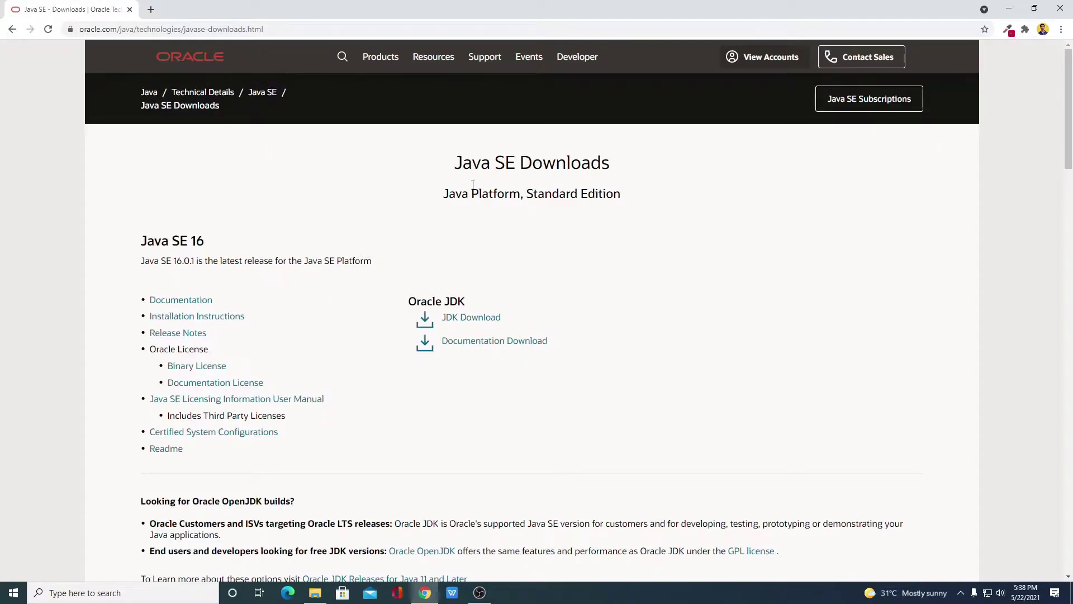
{"action": "left_click_drag", "start_coordinate": [452, 164], "coordinate": [668, 213]}
{"action": "left_click", "coordinate": [671, 215]}
{"action": "scroll", "coordinate": [558, 370], "scroll_direction": "down", "scroll_amount": 10}
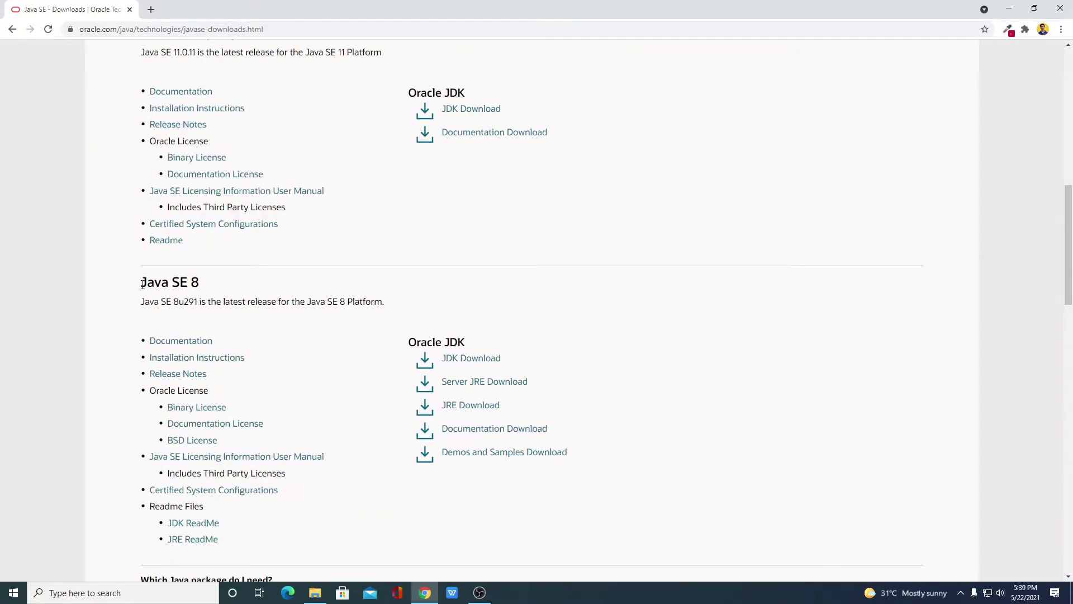
{"action": "left_click_drag", "start_coordinate": [140, 282], "coordinate": [205, 285]}
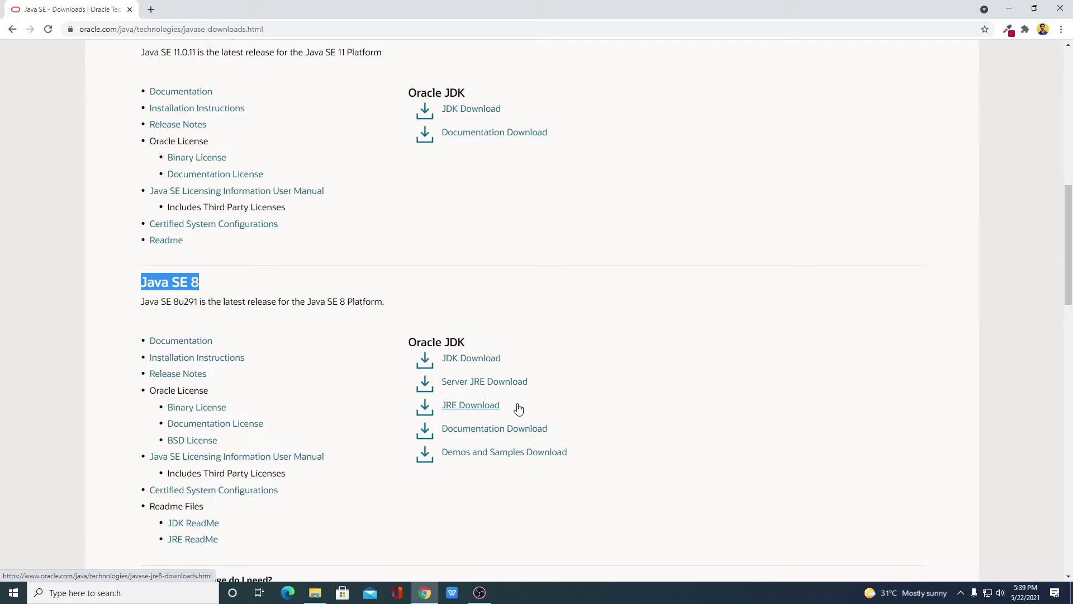
Step: Open the Java SE Runtime Environment 8 downloads page and find the Windows x64 (80.7 MB) installer
{"action": "left_click", "coordinate": [476, 411]}
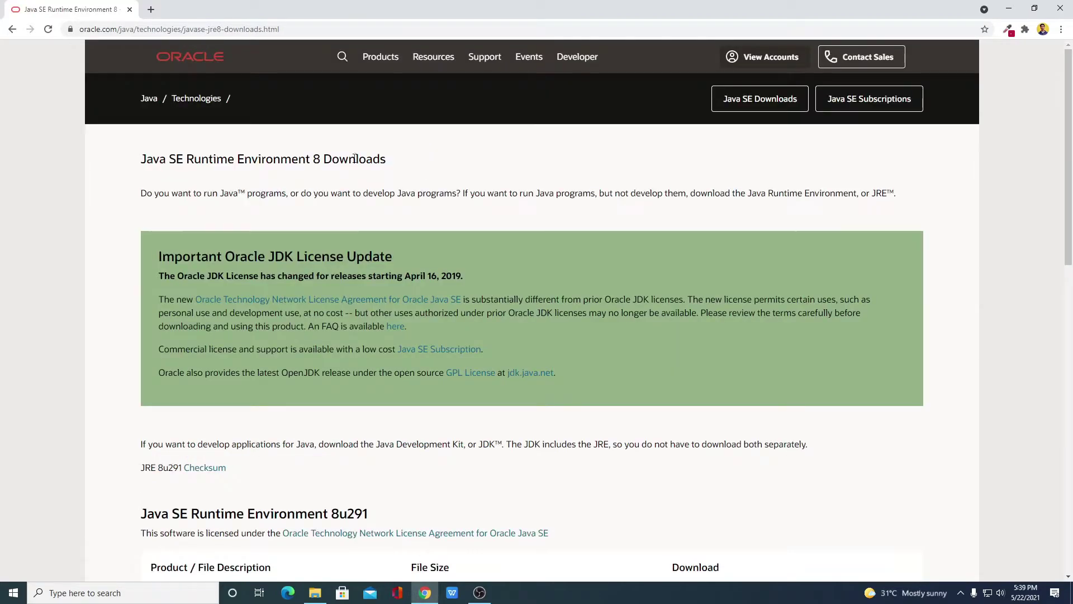
{"action": "left_click_drag", "start_coordinate": [141, 160], "coordinate": [407, 160]}
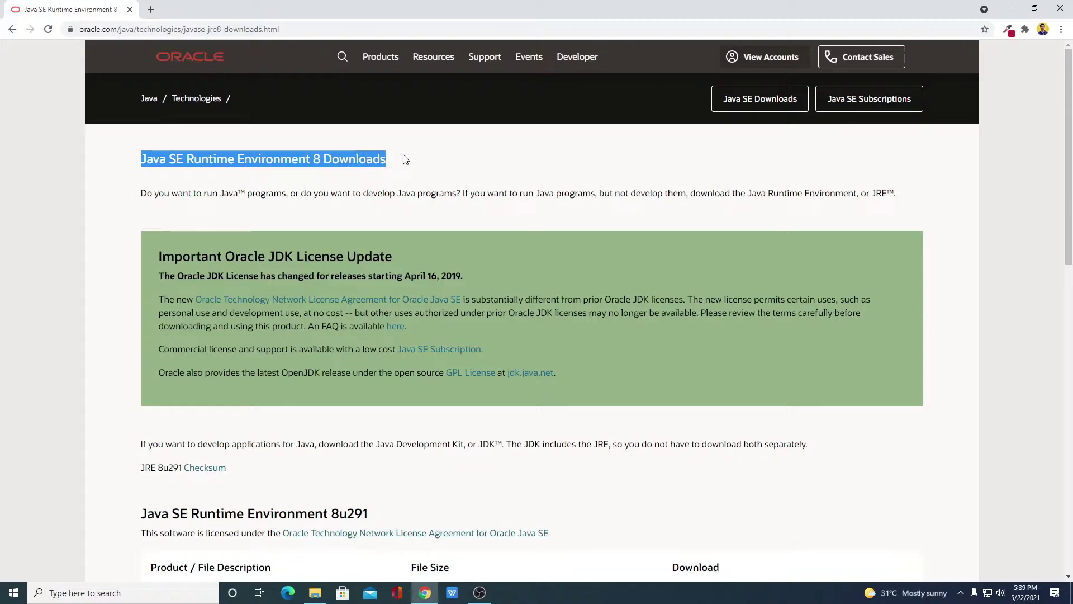
{"action": "scroll", "coordinate": [483, 202], "scroll_direction": "down", "scroll_amount": 8}
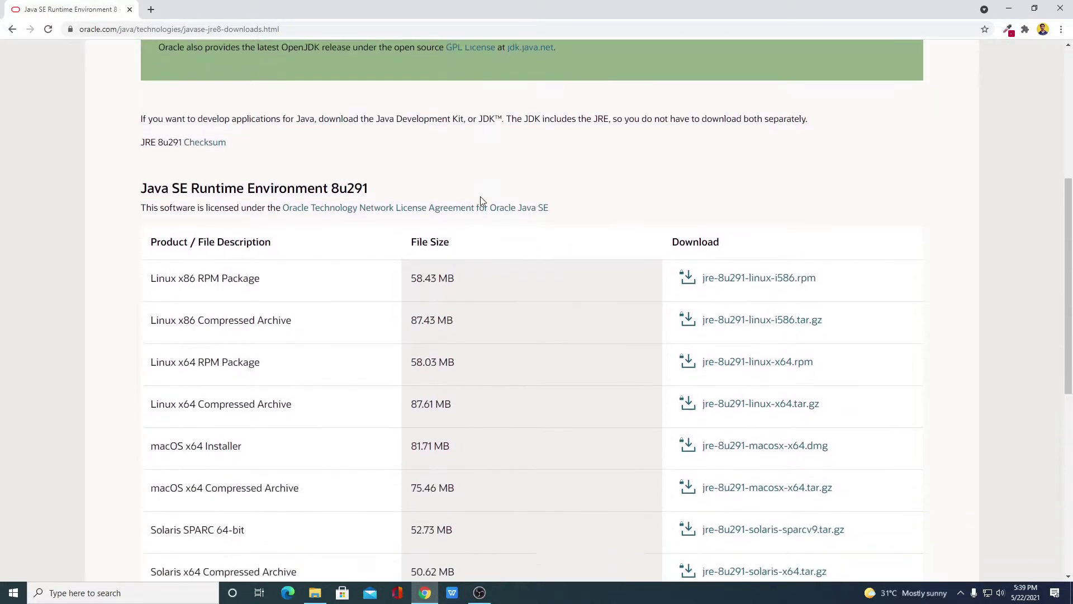
{"action": "scroll", "coordinate": [482, 201], "scroll_direction": "down", "scroll_amount": 4}
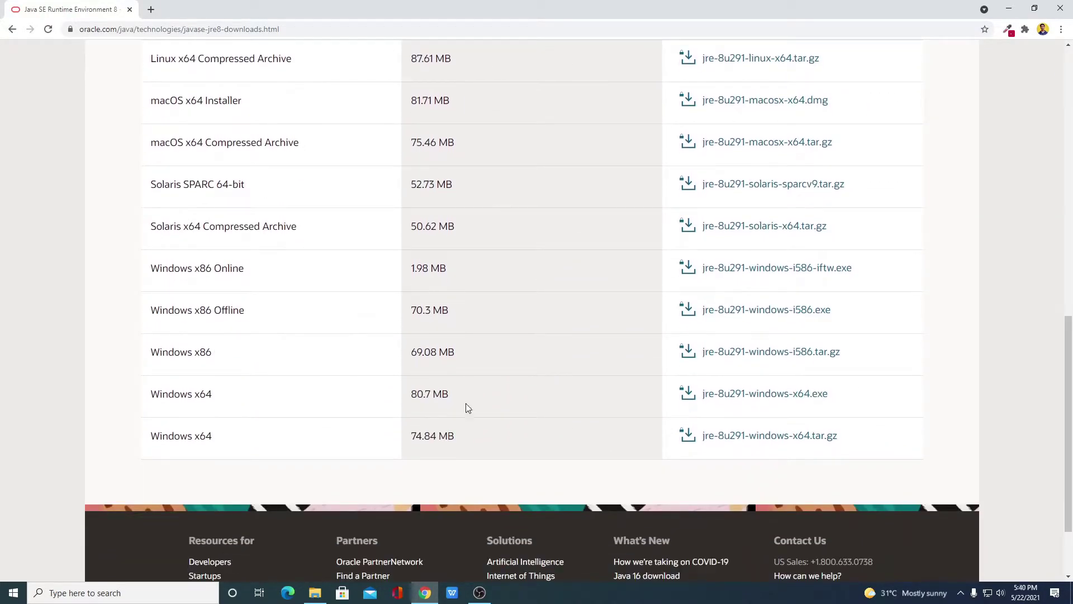
{"action": "left_click_drag", "start_coordinate": [150, 395], "coordinate": [233, 400]}
{"action": "left_click", "coordinate": [233, 399]}
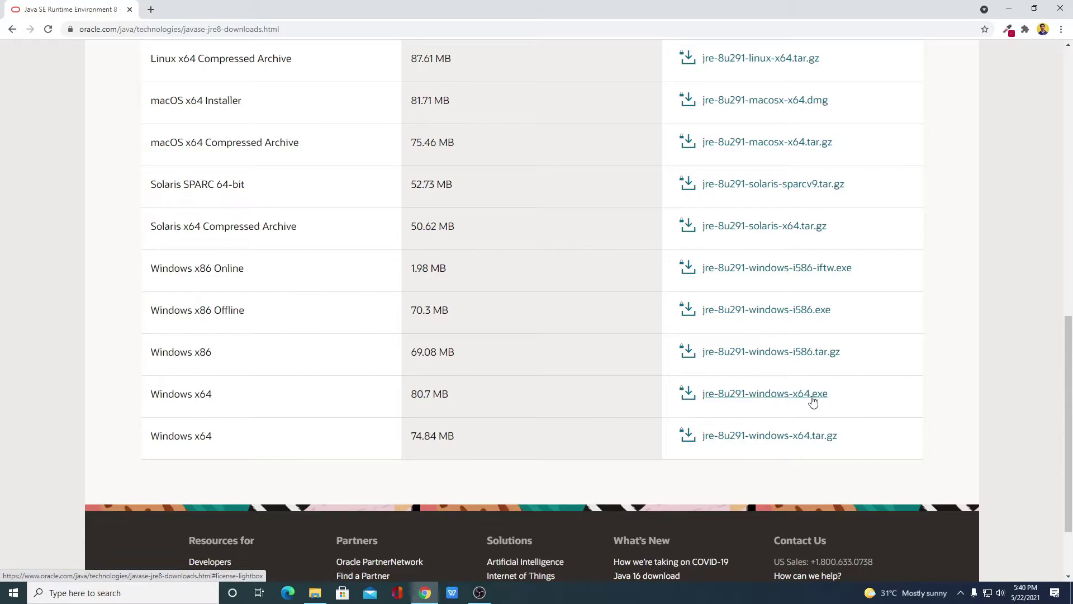
Step: Accept the Oracle license and request the jre-8u291-windows-x64.exe download
{"action": "left_click", "coordinate": [779, 395]}
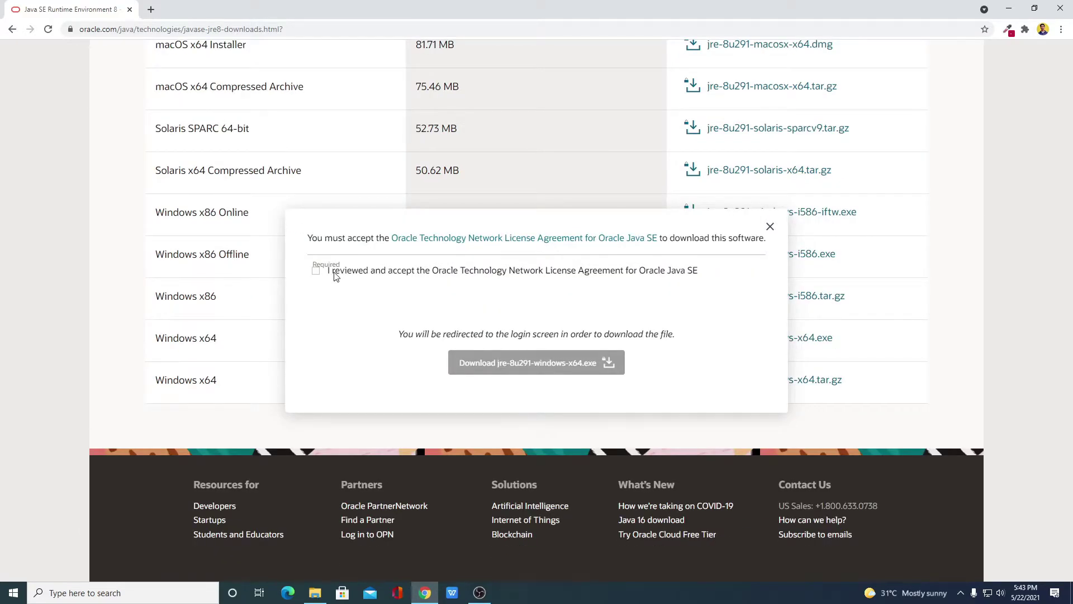
{"action": "left_click", "coordinate": [336, 276]}
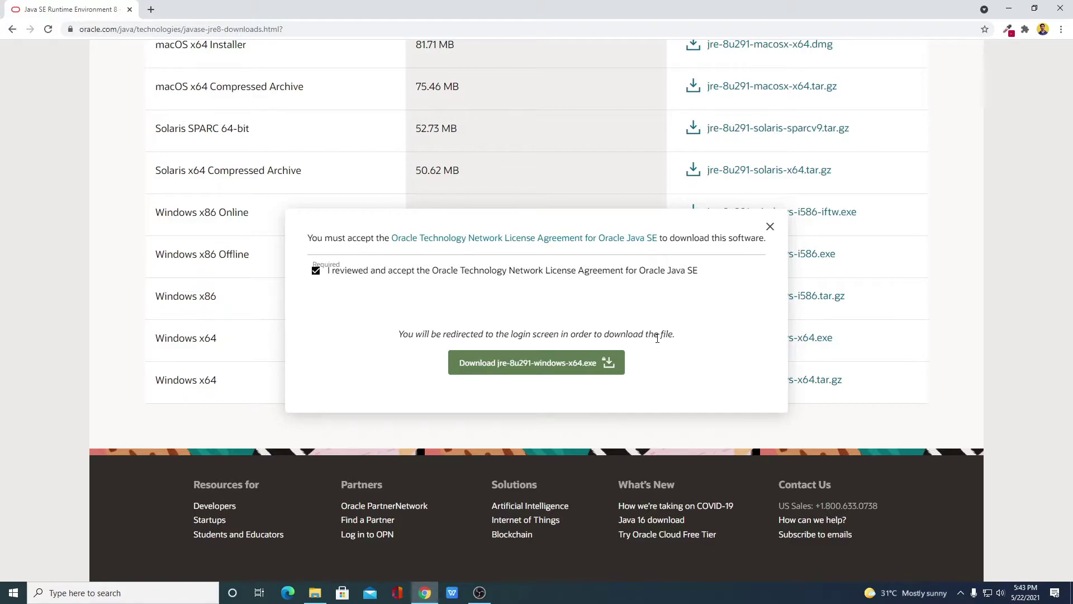
{"action": "left_click", "coordinate": [535, 366]}
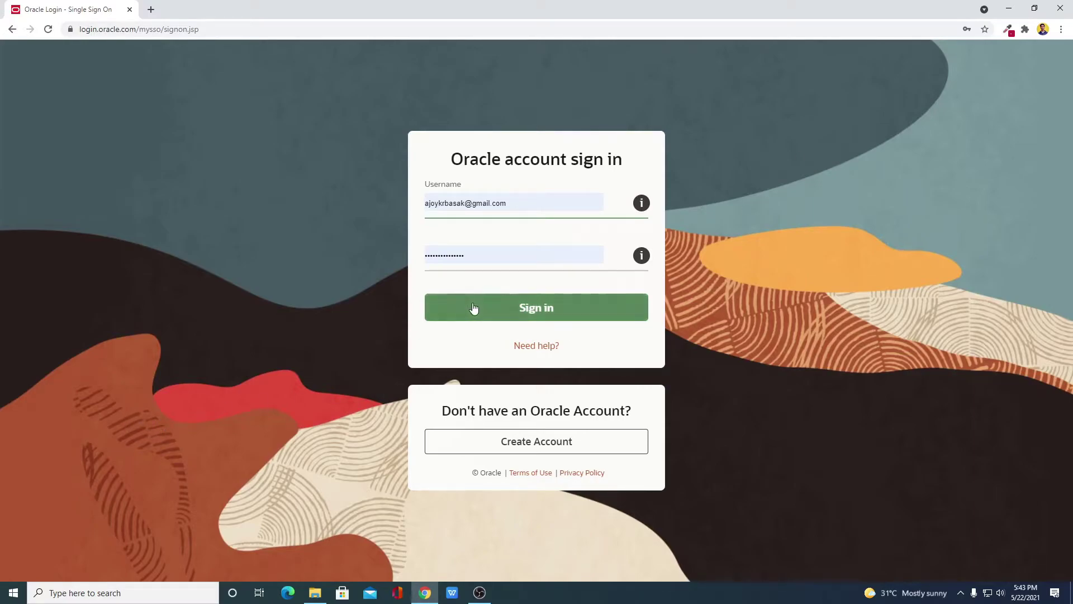
Step: Sign in to the Oracle account, then open the downloaded jre-8u291-windows-x64.exe installer
{"action": "left_click", "coordinate": [550, 314]}
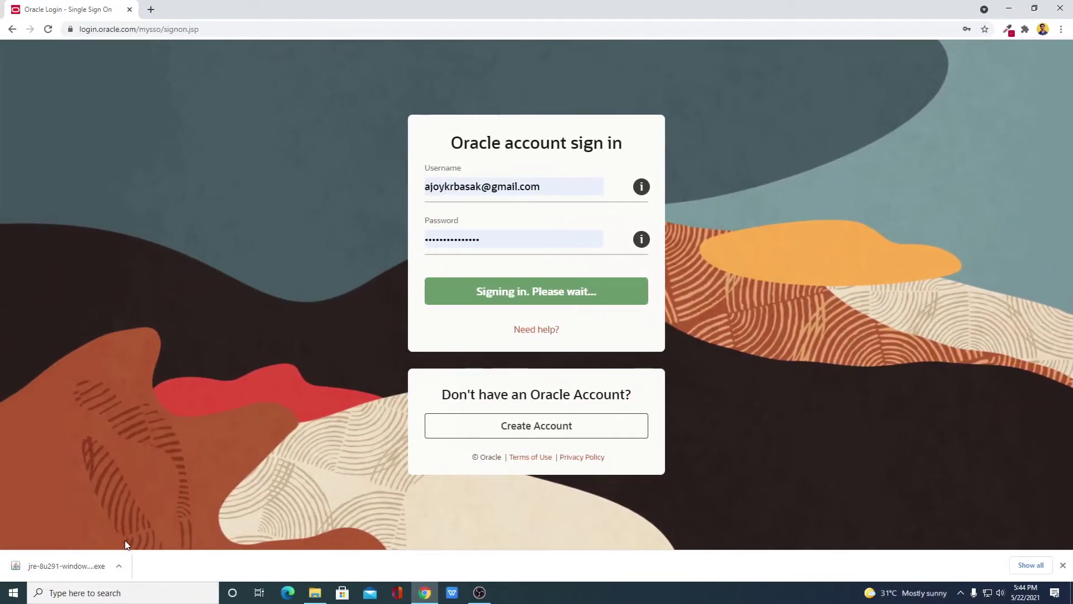
{"action": "left_click", "coordinate": [119, 566]}
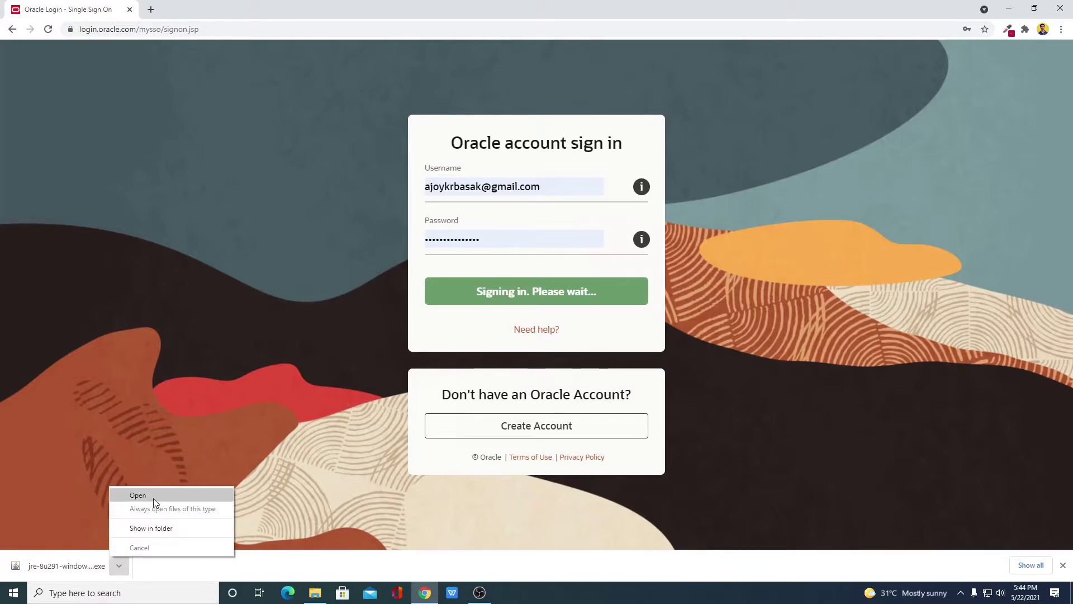
{"action": "left_click", "coordinate": [153, 496]}
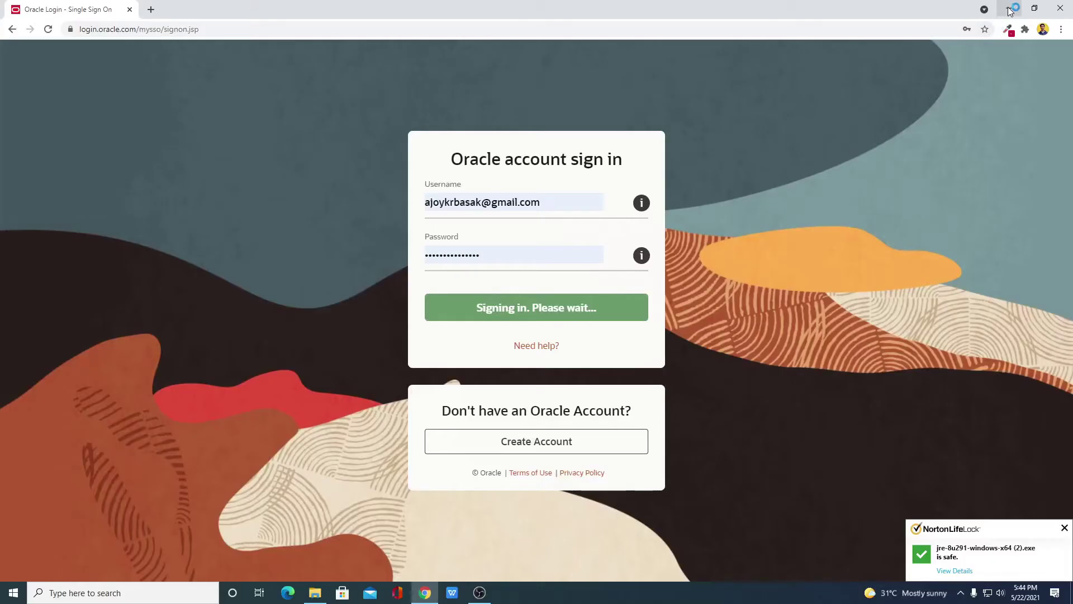
Step: Install the Java 8 runtime with default settings from the Java Setup welcome window
{"action": "left_click", "coordinate": [1009, 9]}
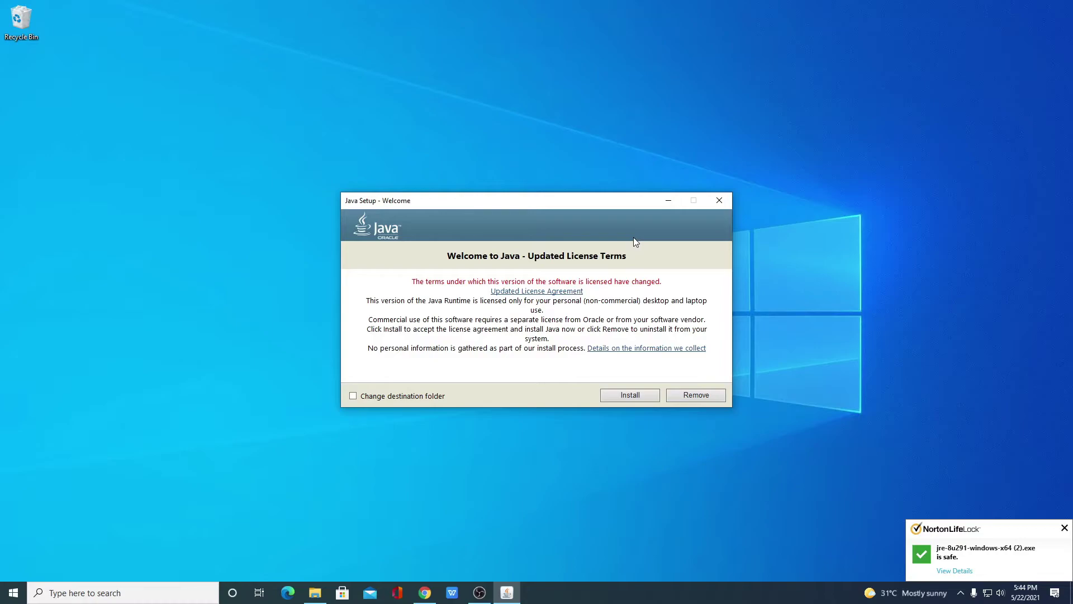
{"action": "left_click", "coordinate": [627, 397]}
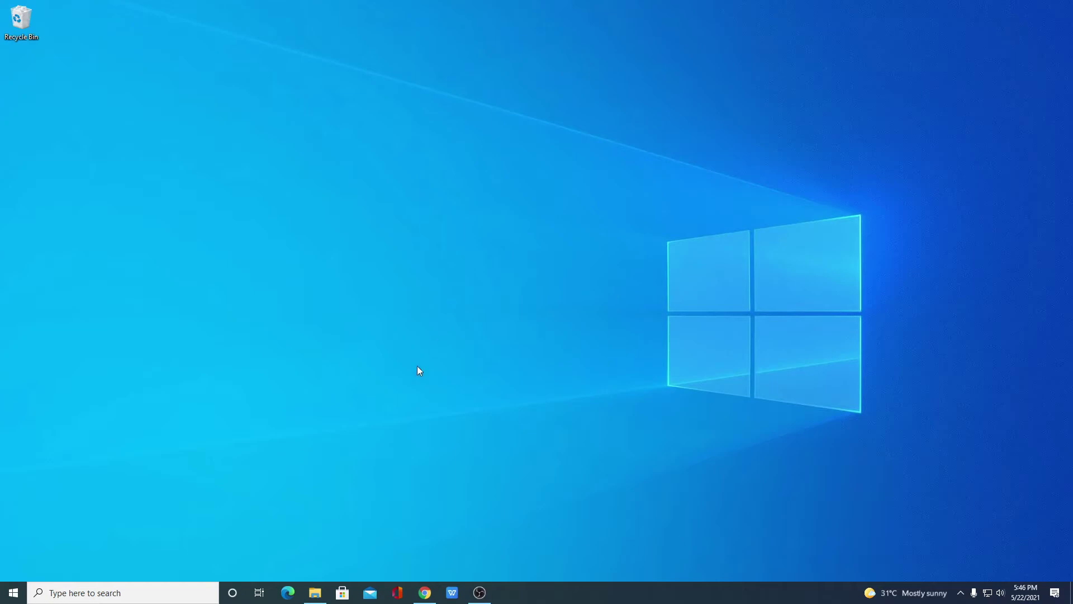
Step: Browse in File Explorer to C:\Program Files\Java\jre1.8.0_291\bin
{"action": "left_click", "coordinate": [314, 592]}
{"action": "double_click", "coordinate": [186, 248]}
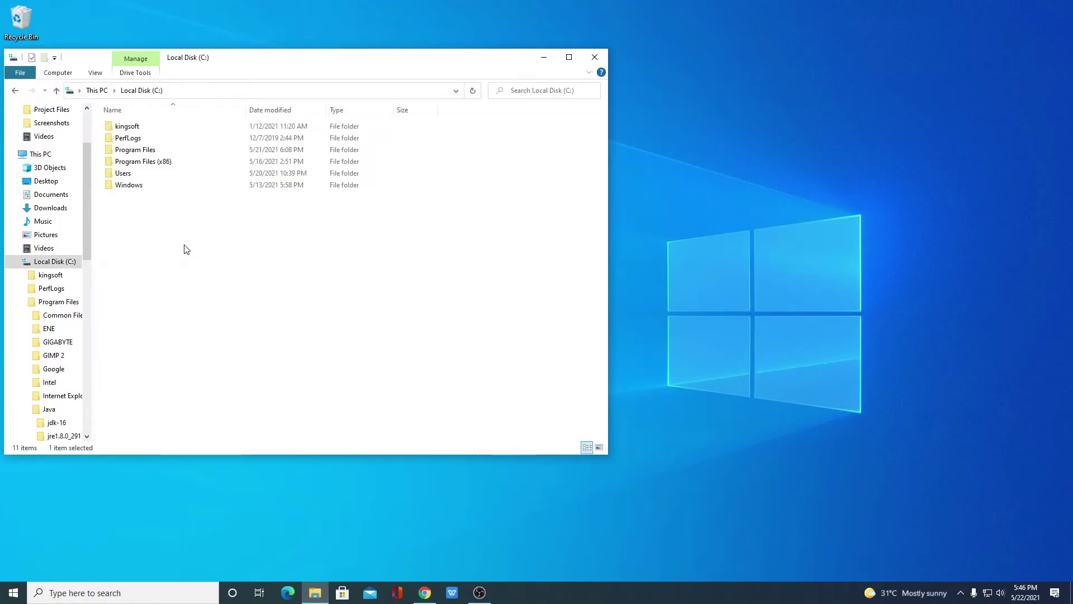
{"action": "double_click", "coordinate": [205, 157]}
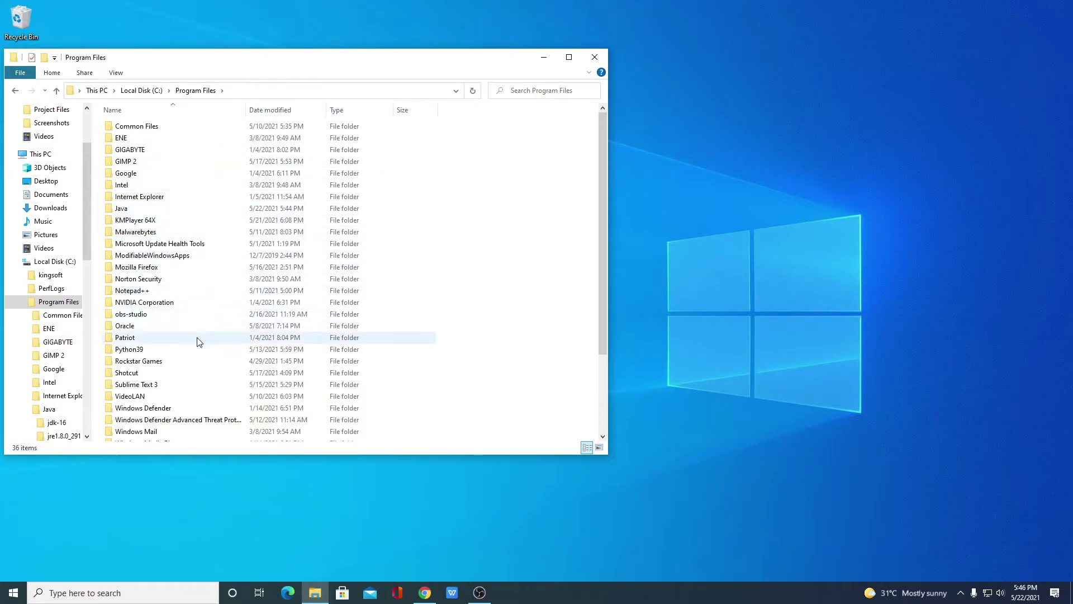
{"action": "scroll", "coordinate": [202, 340], "scroll_direction": "down", "scroll_amount": 3}
{"action": "scroll", "coordinate": [202, 332], "scroll_direction": "up", "scroll_amount": 3}
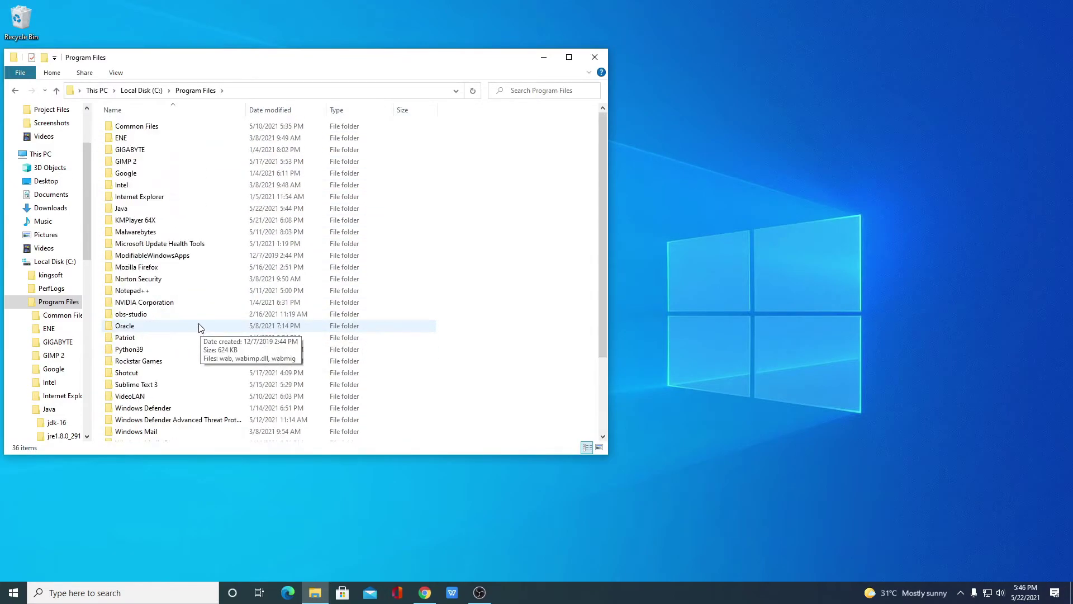
{"action": "double_click", "coordinate": [172, 209]}
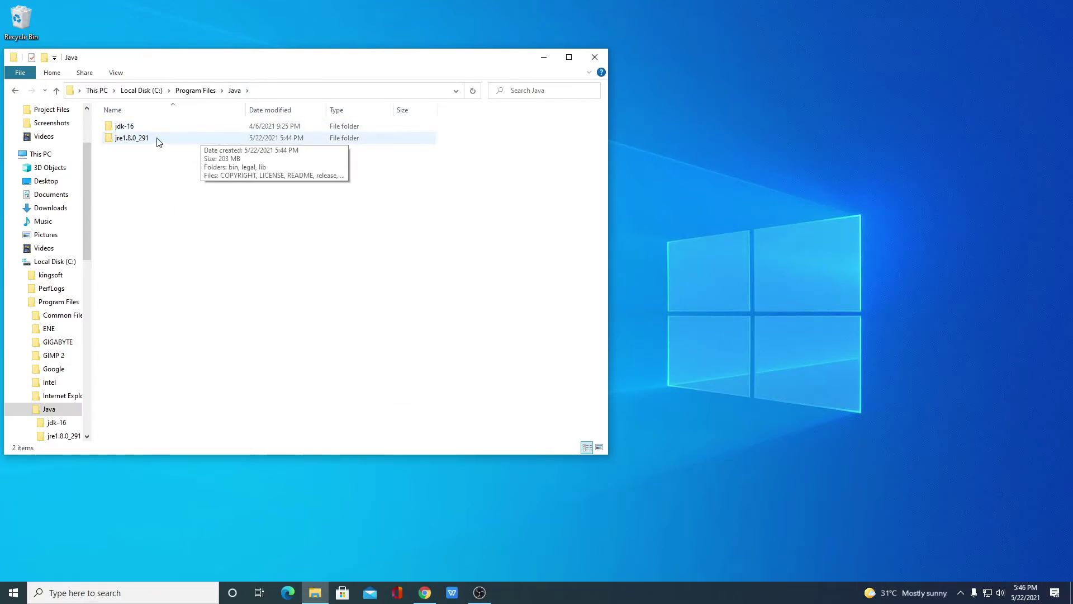
{"action": "mouse_move", "coordinate": [148, 143]}
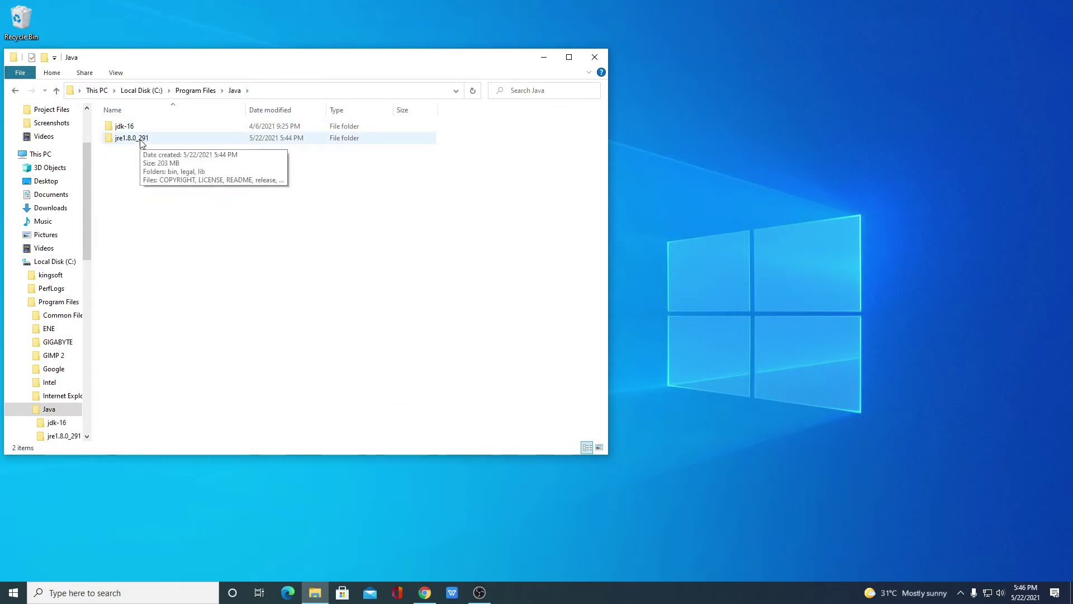
{"action": "double_click", "coordinate": [148, 144]}
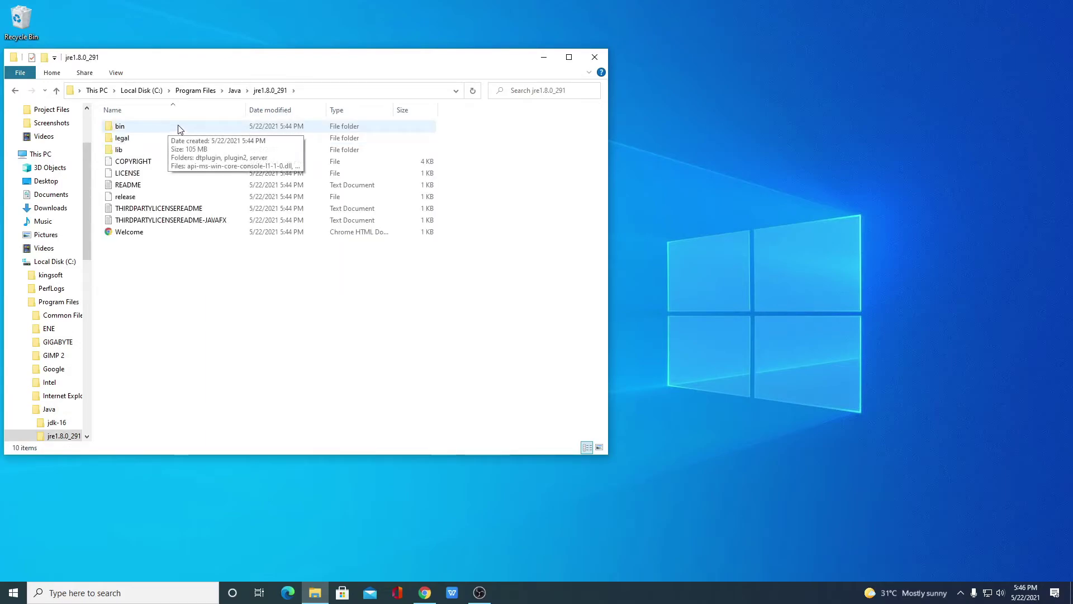
{"action": "double_click", "coordinate": [178, 125]}
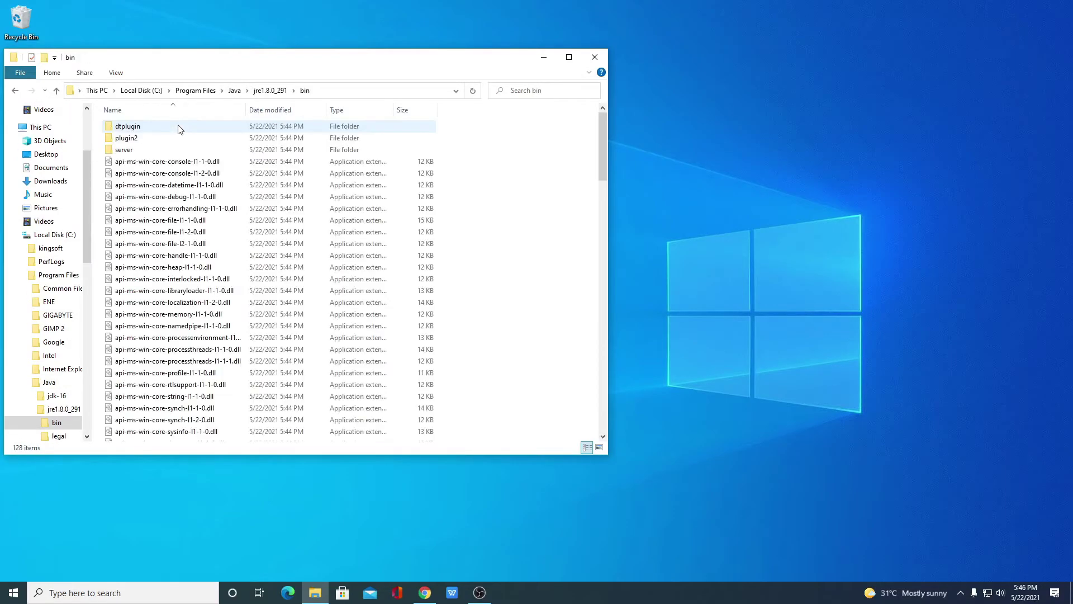
Step: Copy the bin folder's full path from the address bar and close the window
{"action": "left_click", "coordinate": [338, 93]}
{"action": "key", "text": "cmd+c"}
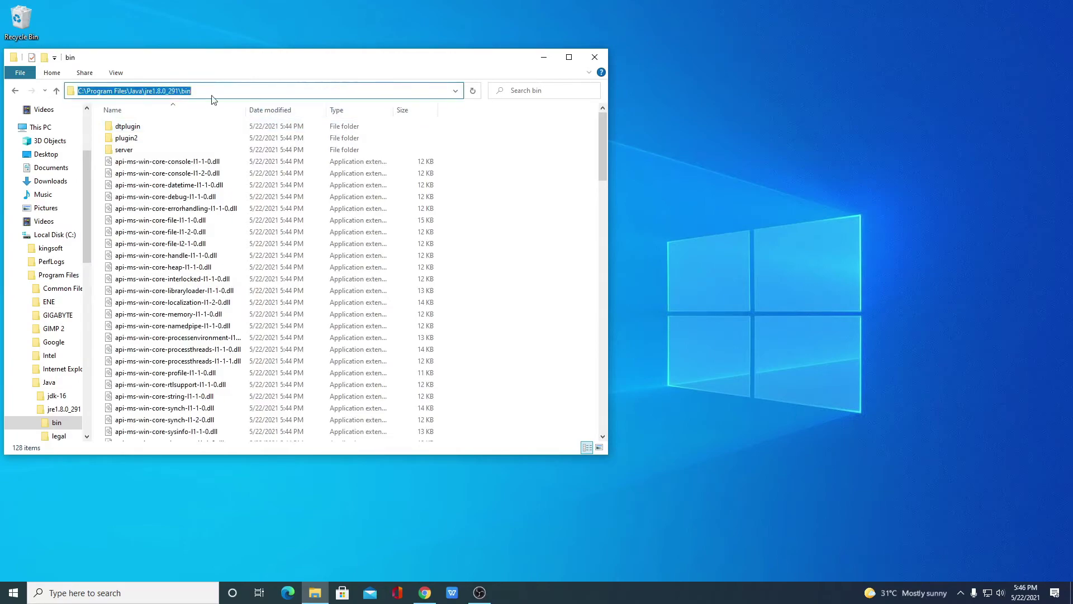
{"action": "right_click", "coordinate": [175, 92]}
{"action": "left_click", "coordinate": [106, 129]}
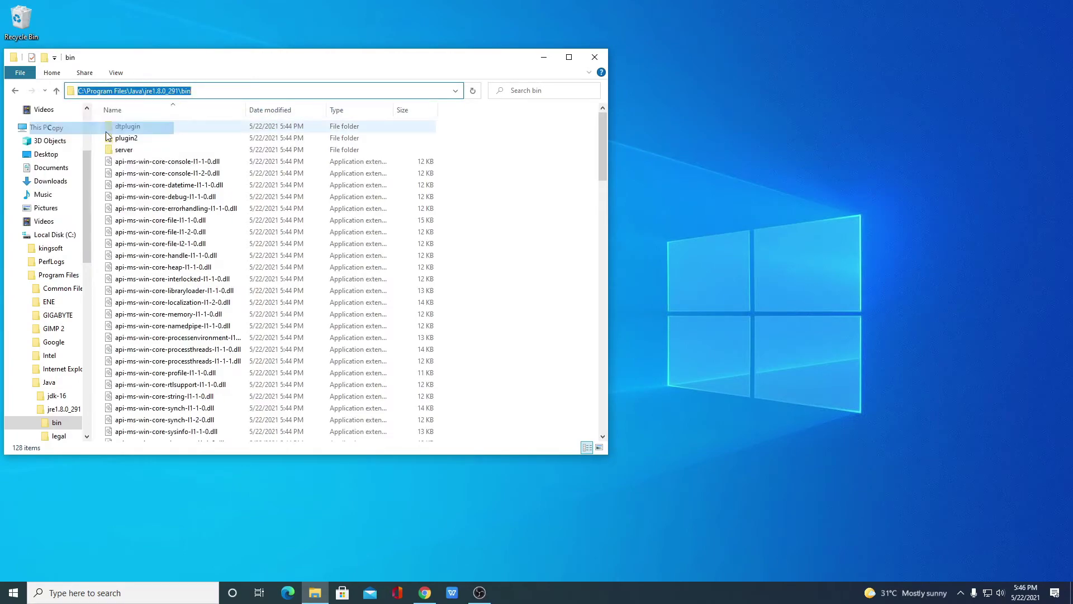
{"action": "left_click", "coordinate": [595, 57]}
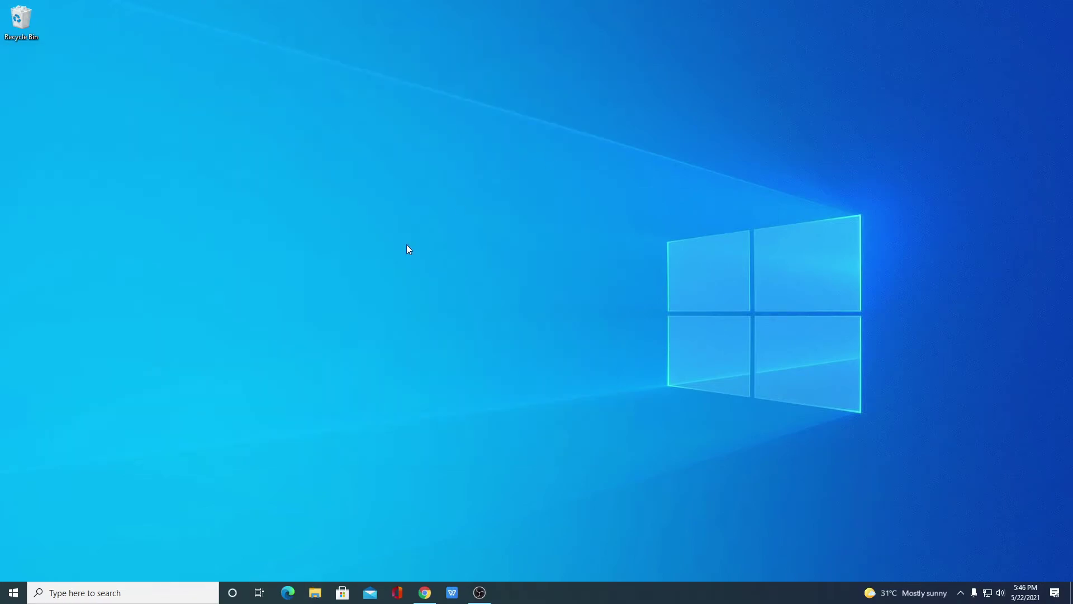
Step: Search 'cont' to open Control Panel, then go to System and Security > System
{"action": "left_click", "coordinate": [119, 596]}
{"action": "type", "text": "con"}
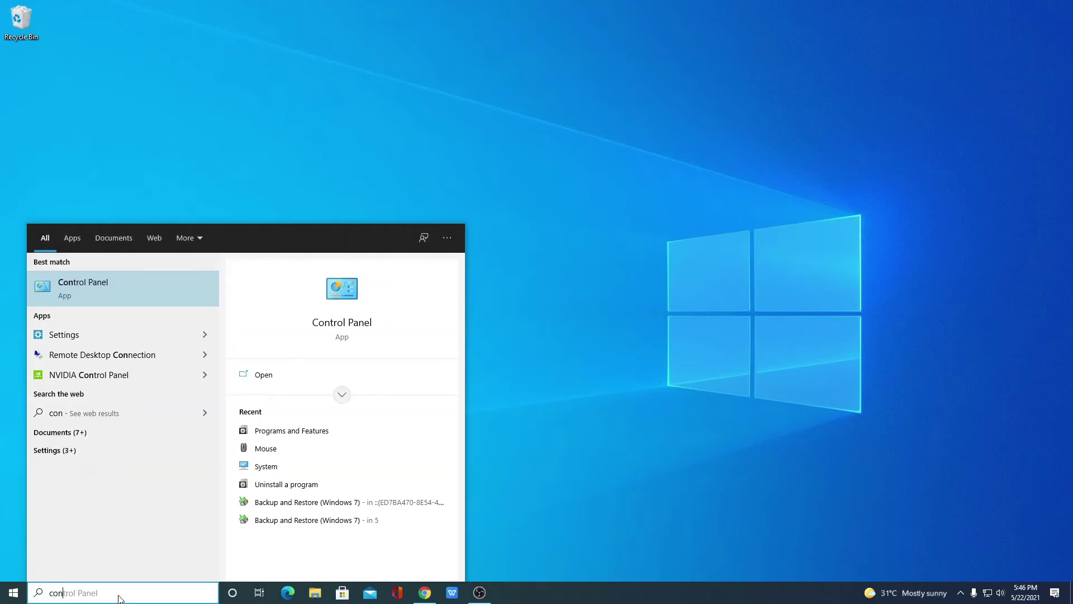
{"action": "type", "text": "t"}
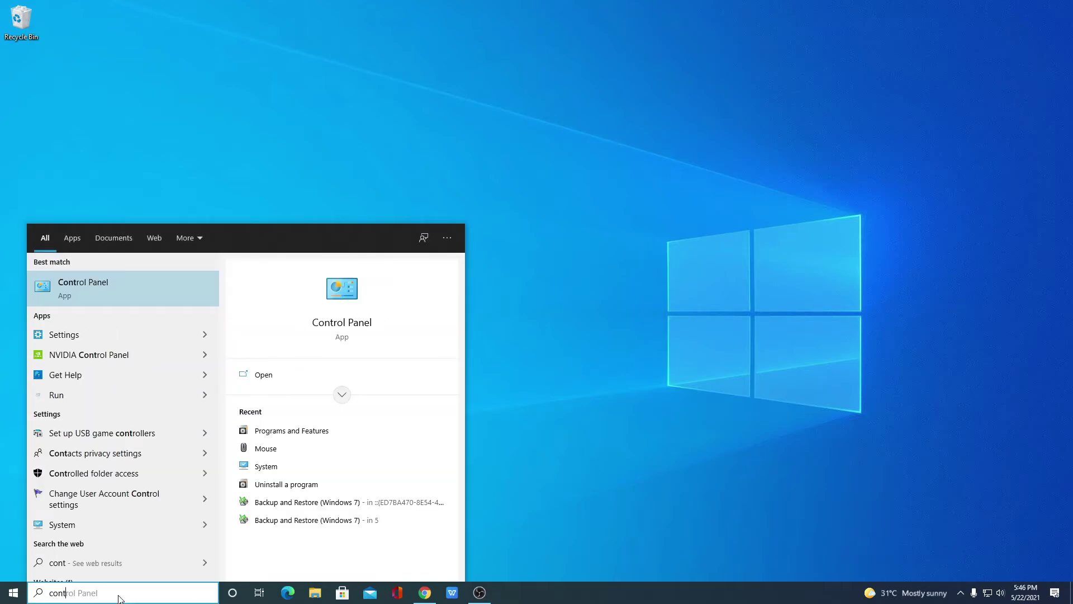
{"action": "left_click", "coordinate": [115, 287]}
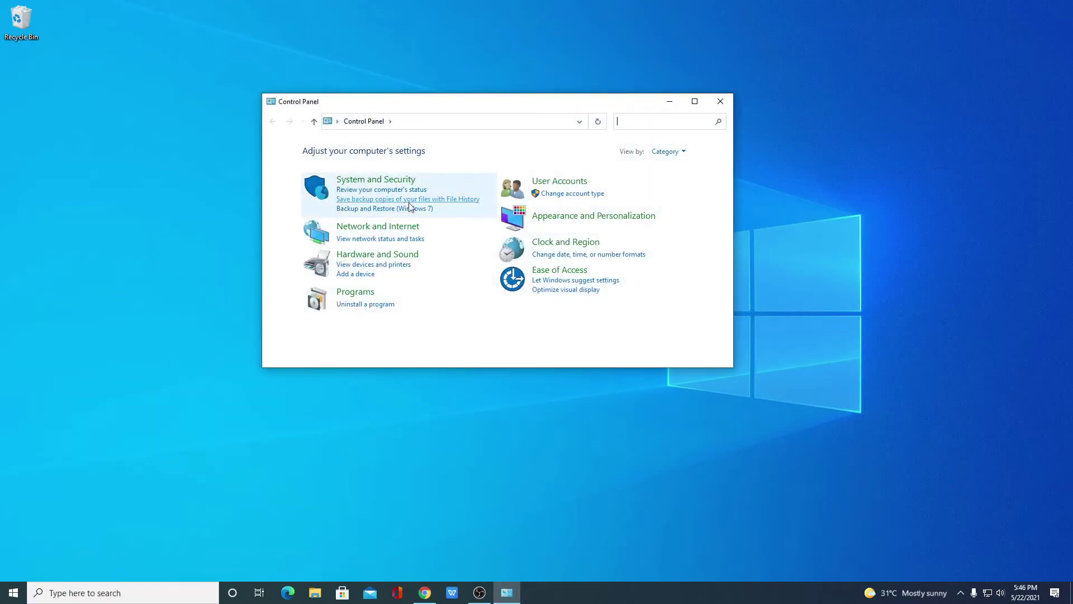
{"action": "left_click", "coordinate": [374, 180]}
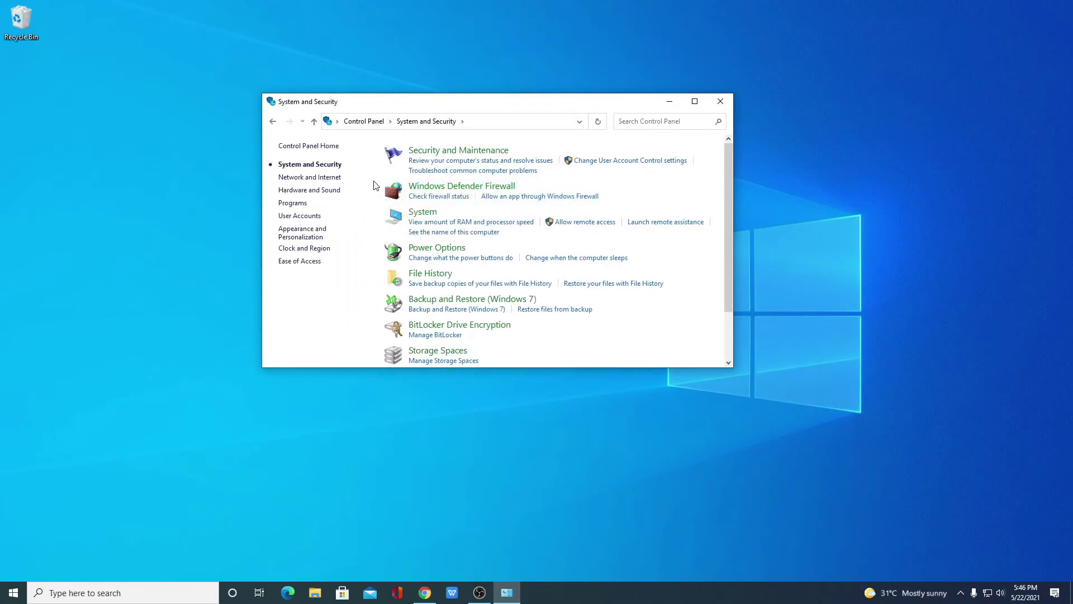
{"action": "left_click", "coordinate": [424, 216]}
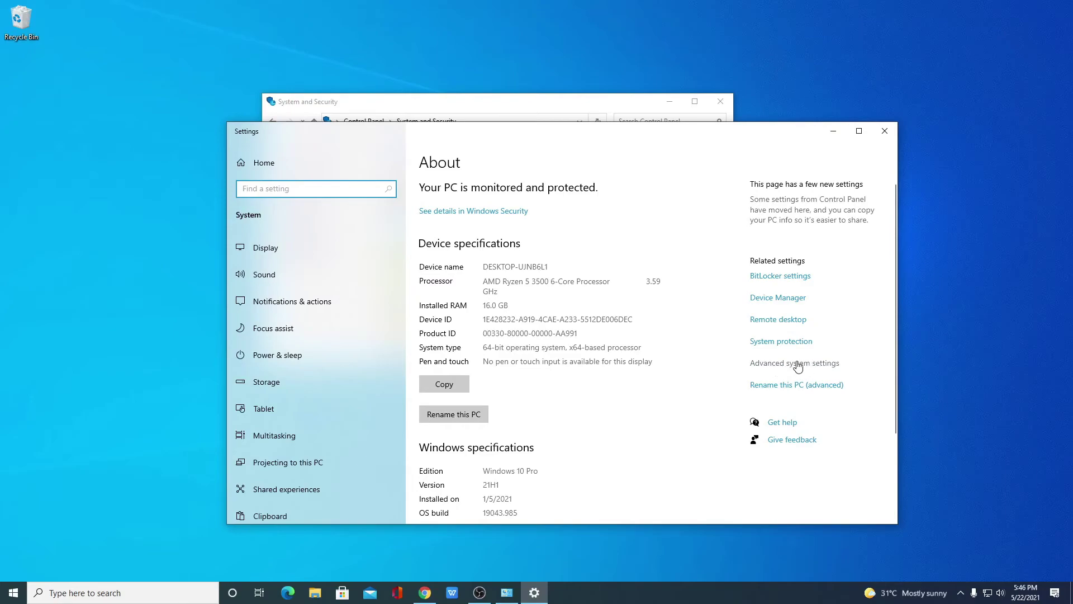
Step: From Advanced system settings, open Environment Variables and select the system Path variable
{"action": "left_click", "coordinate": [787, 366]}
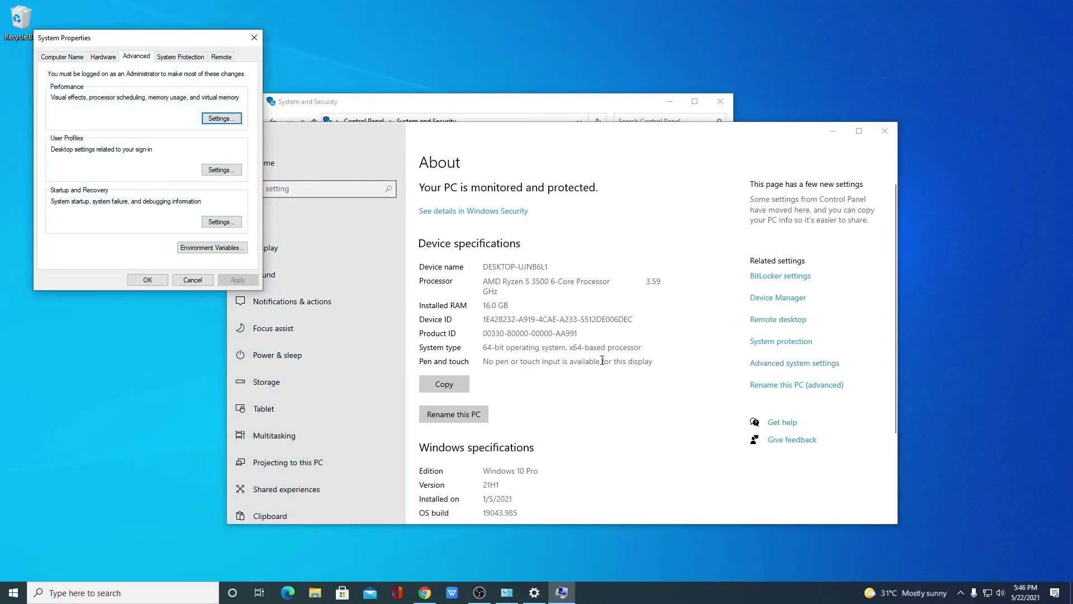
{"action": "left_click", "coordinate": [223, 251]}
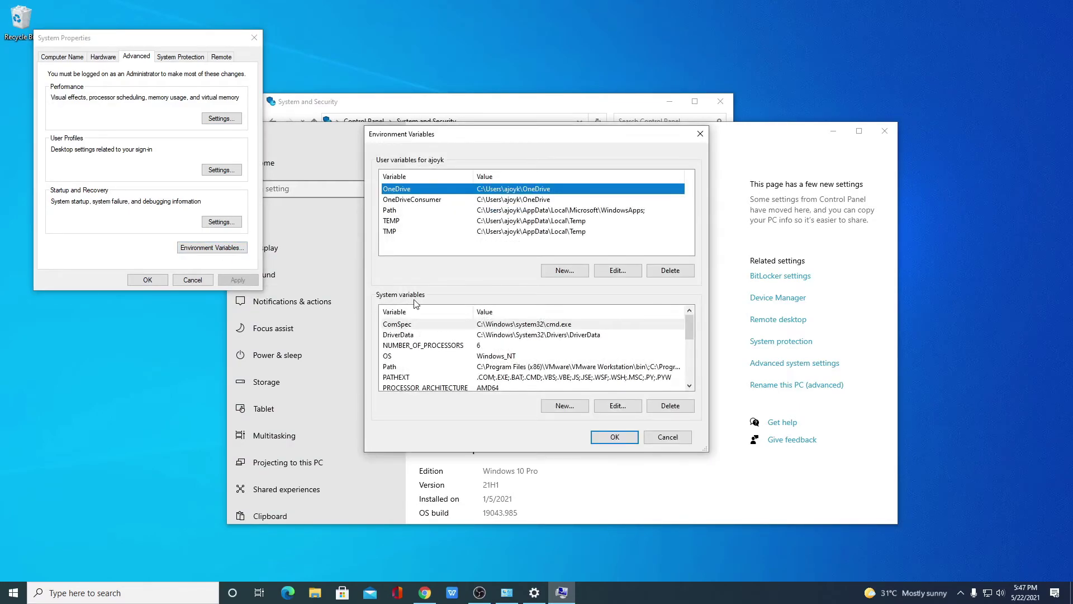
{"action": "left_click", "coordinate": [390, 367]}
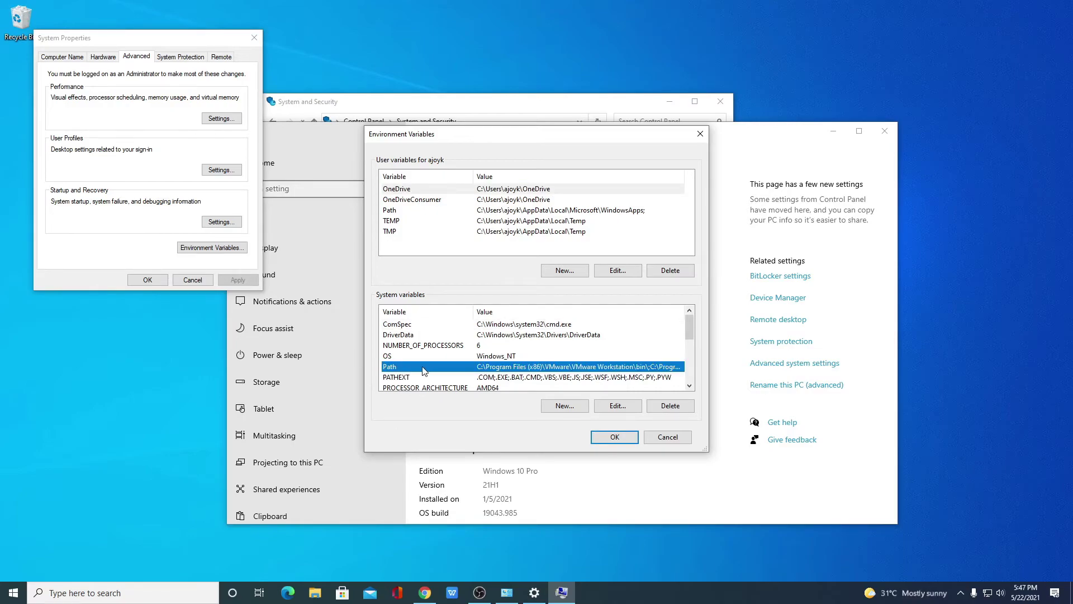
Step: Add a new system Path entry containing the pasted C:\Program Files\Java\jre1.8.0_291\bin path
{"action": "left_click", "coordinate": [618, 407]}
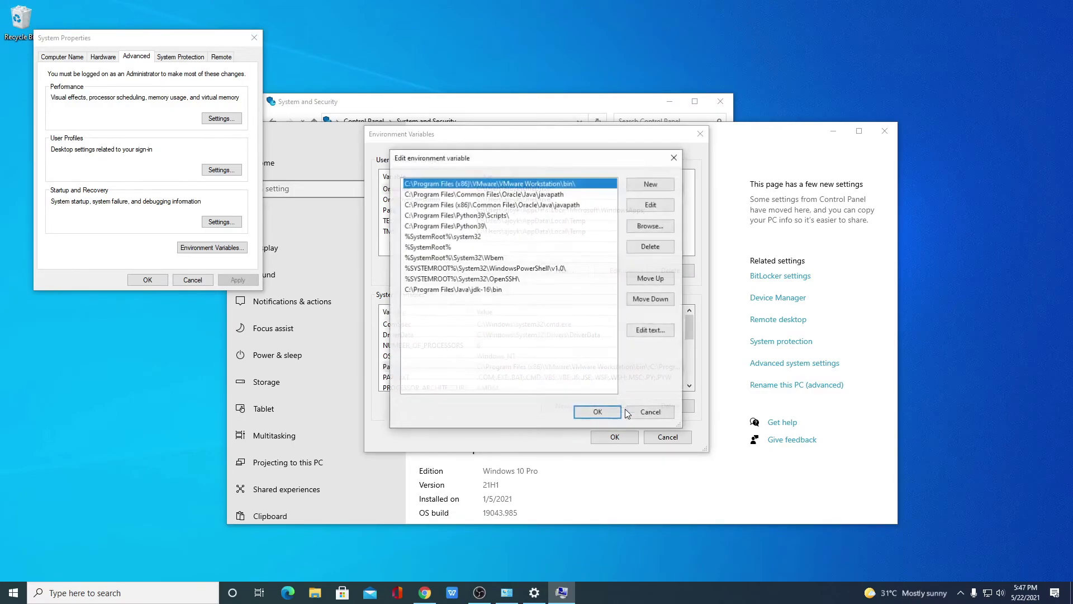
{"action": "left_click", "coordinate": [660, 191]}
{"action": "right_click", "coordinate": [412, 299]}
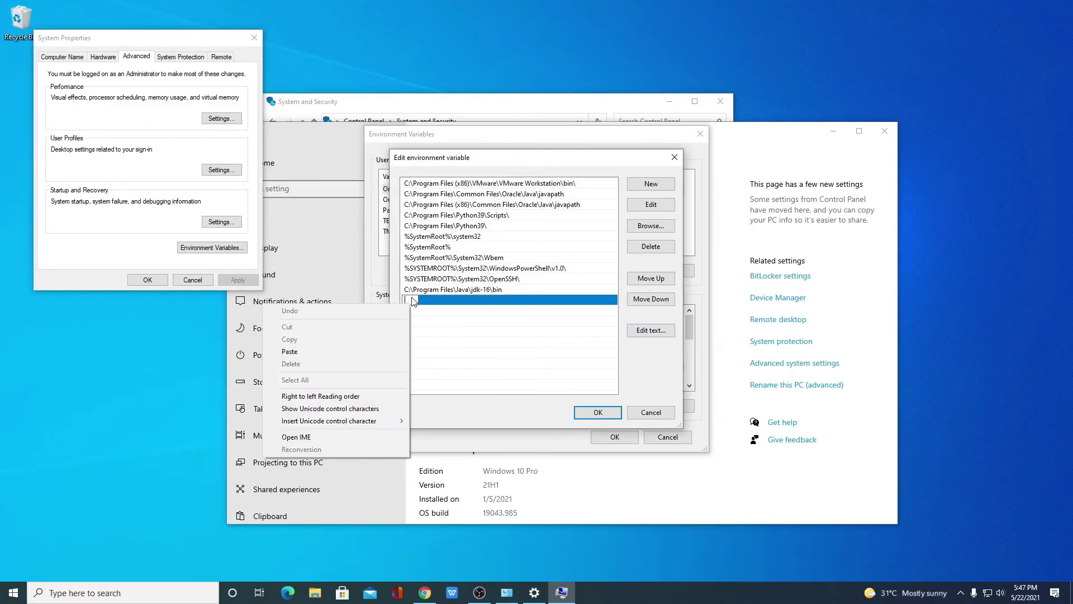
{"action": "left_click", "coordinate": [360, 344]}
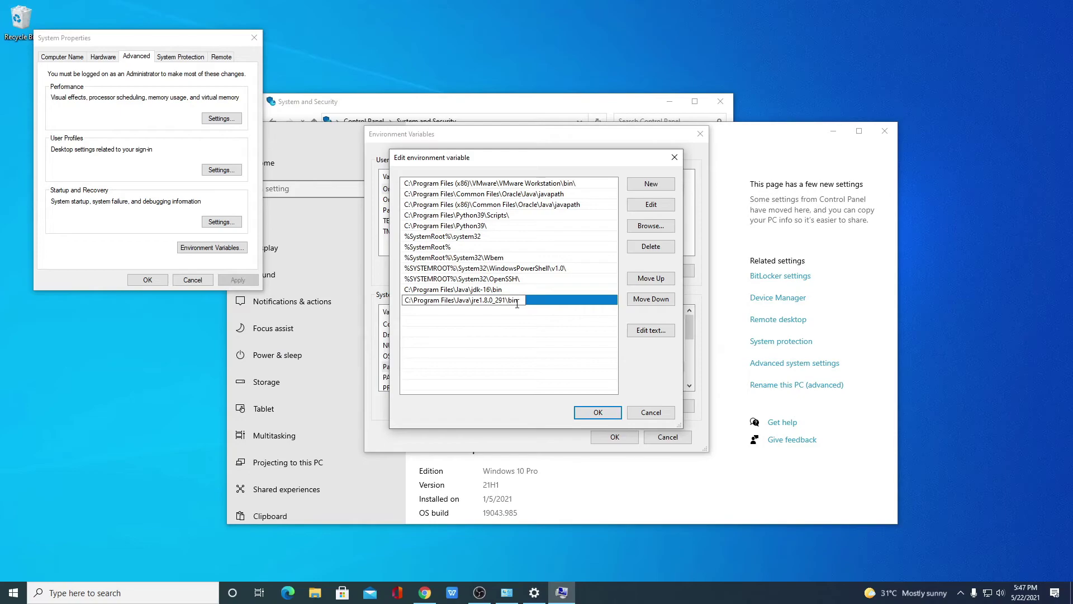
Step: Confirm the Path change in every dialog, then close Settings and Control Panel
{"action": "left_click", "coordinate": [613, 415]}
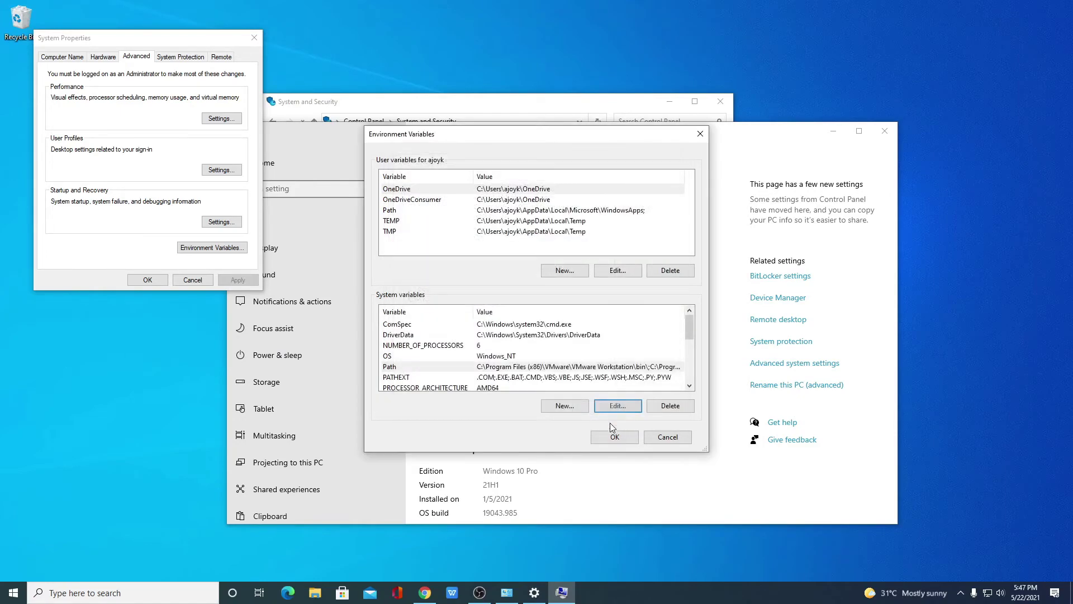
{"action": "left_click", "coordinate": [615, 437]}
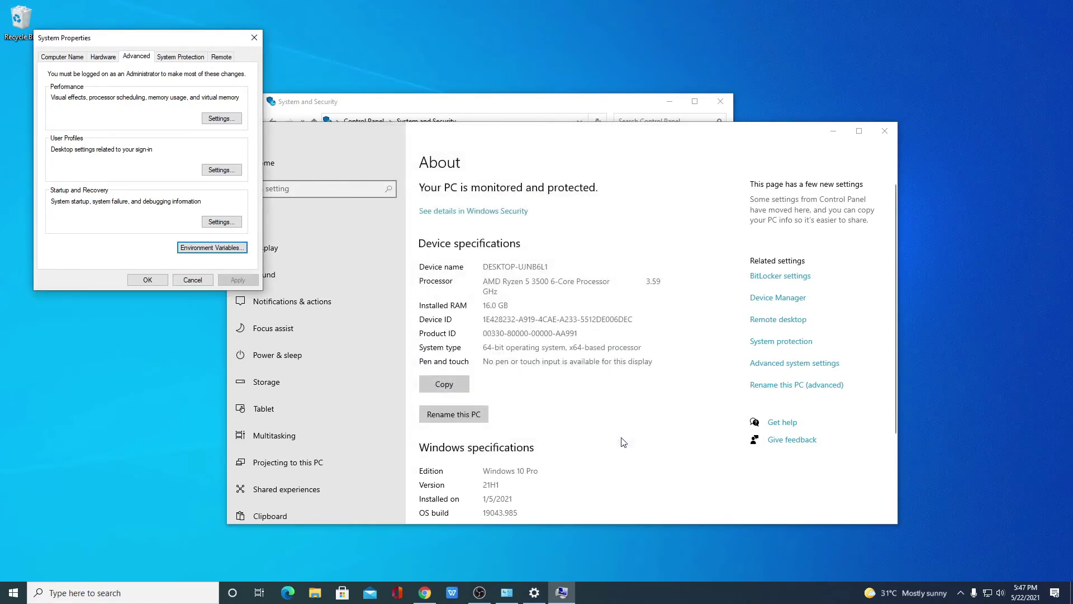
{"action": "left_click", "coordinate": [146, 280]}
{"action": "left_click", "coordinate": [885, 131]}
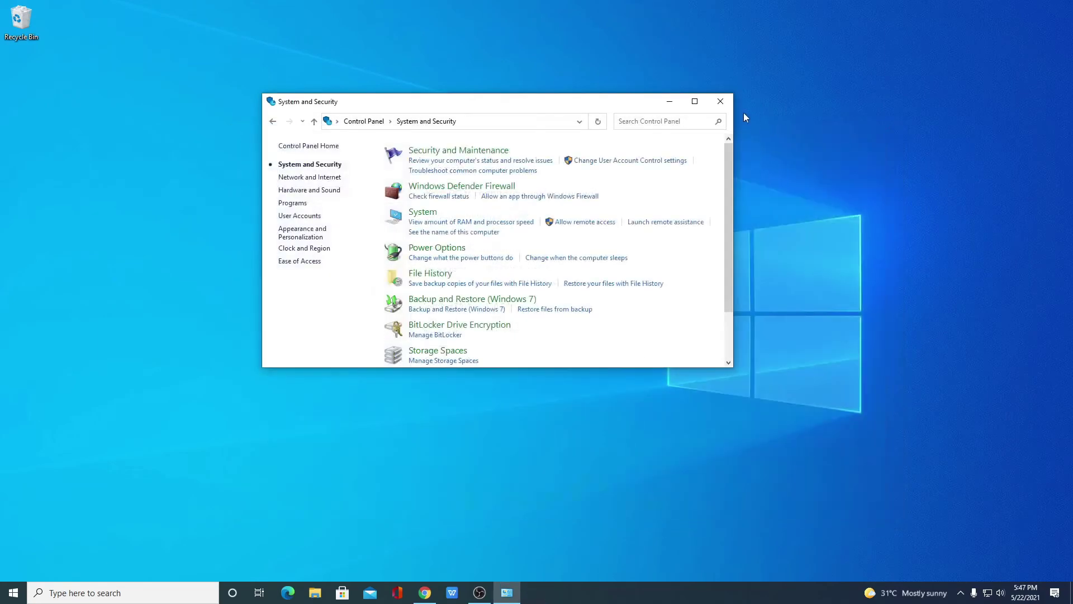
{"action": "left_click", "coordinate": [721, 102]}
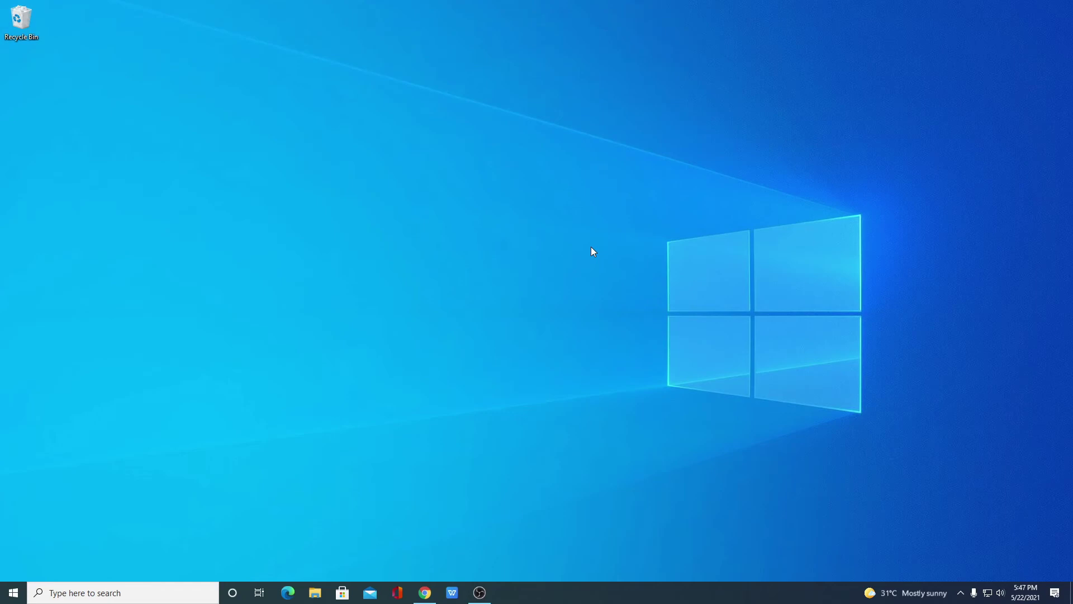
Step: Search 'cmd' and launch Command Prompt as administrator
{"action": "left_click", "coordinate": [136, 594]}
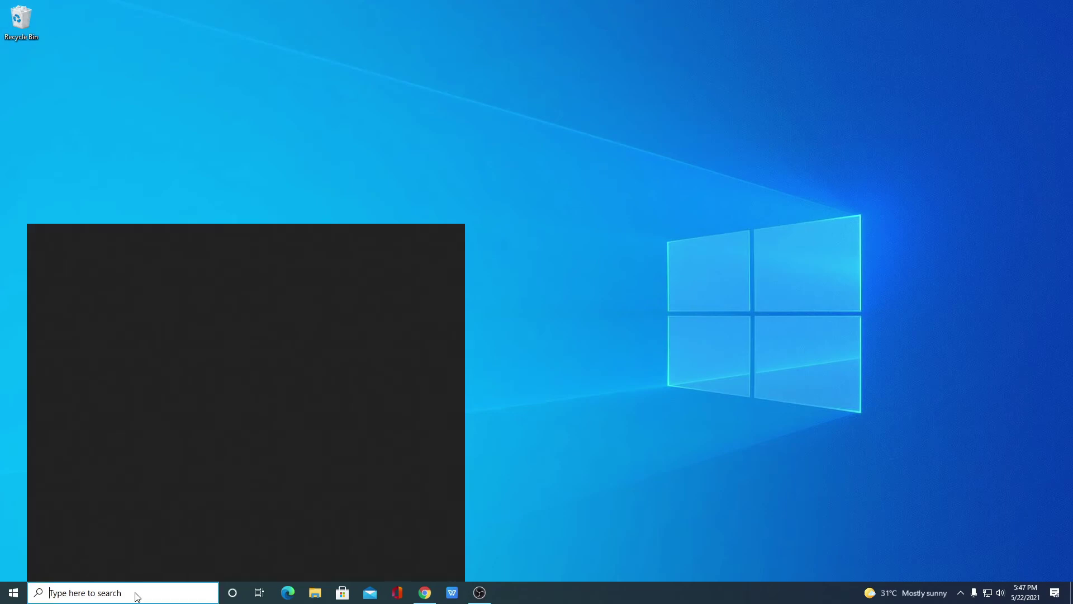
{"action": "type", "text": "cmd"}
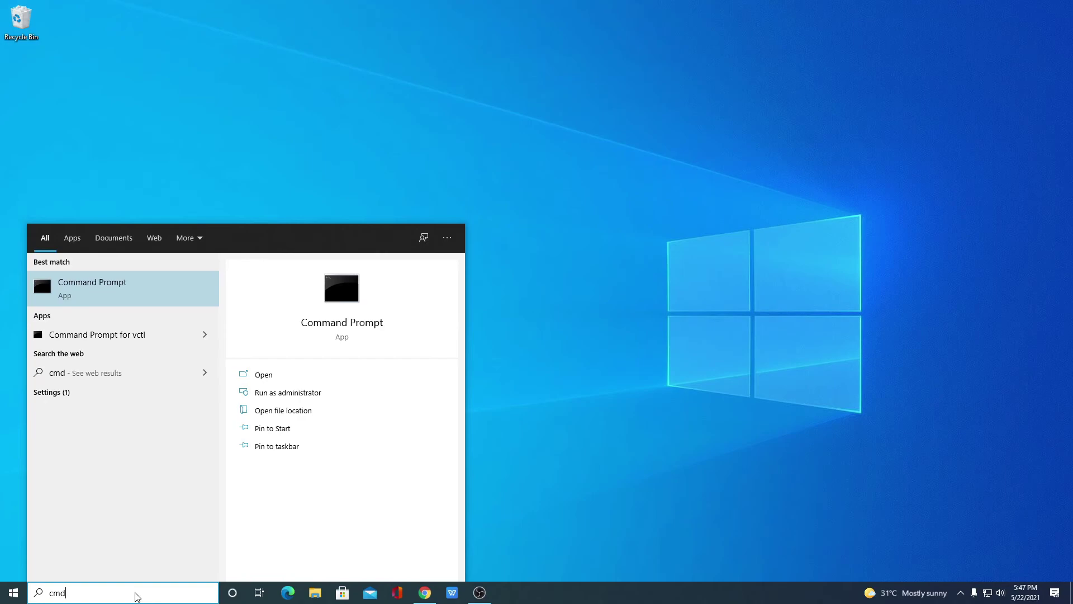
{"action": "right_click", "coordinate": [164, 289]}
{"action": "left_click", "coordinate": [195, 302]}
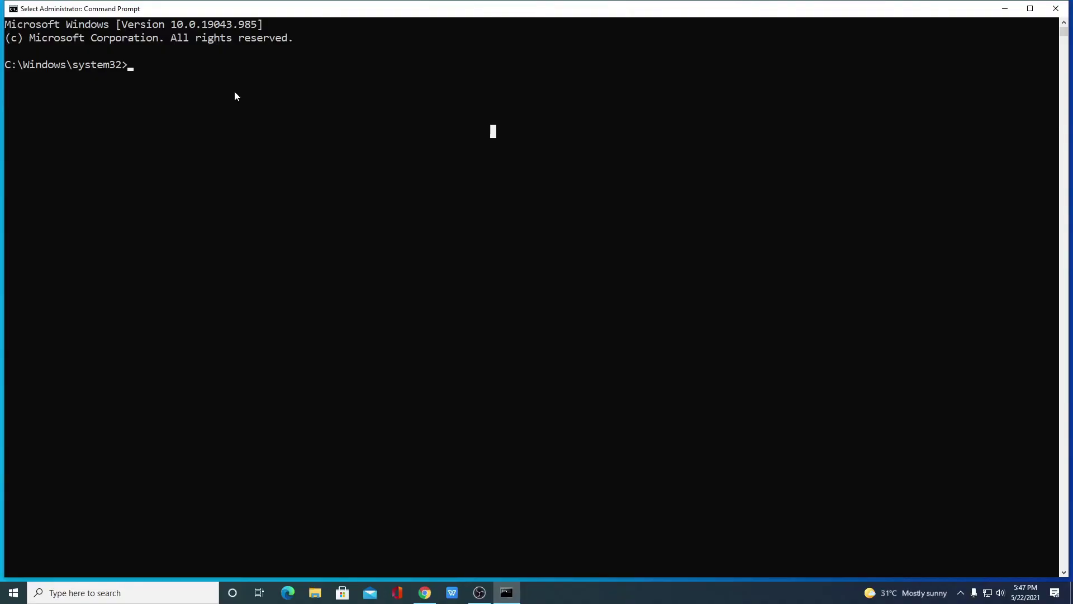
Step: Run java -version (reports version "16"), then minimize the console and refresh the desktop
{"action": "type", "text": "java "}
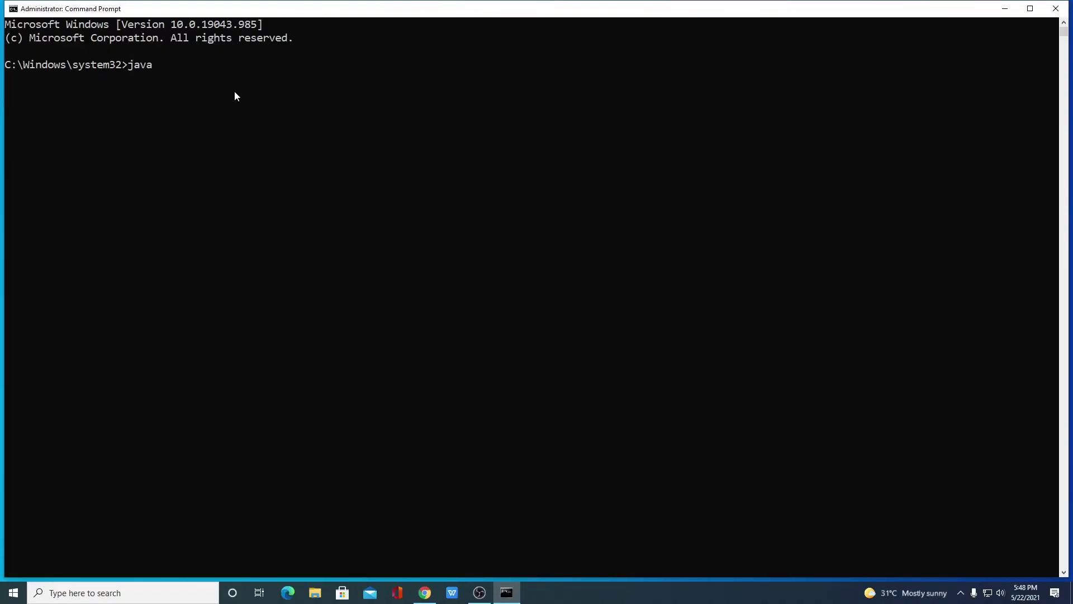
{"action": "type", "text": "-version"}
{"action": "key", "text": "Return"}
{"action": "left_click_drag", "start_coordinate": [7, 91], "coordinate": [318, 95]}
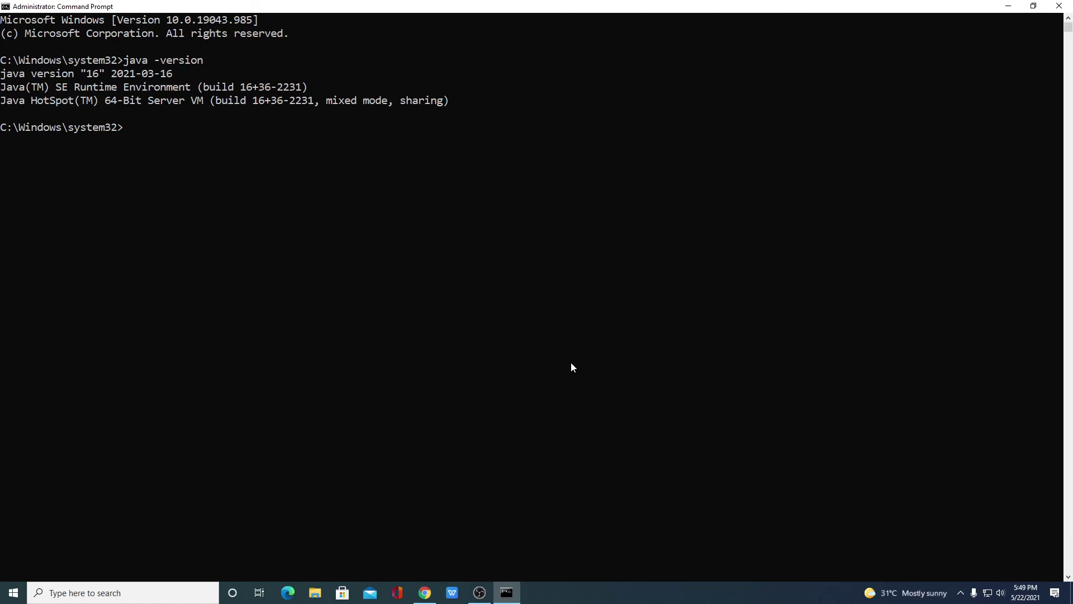
{"action": "left_click", "coordinate": [1008, 6]}
{"action": "right_click", "coordinate": [632, 150]}
{"action": "left_click", "coordinate": [619, 185]}
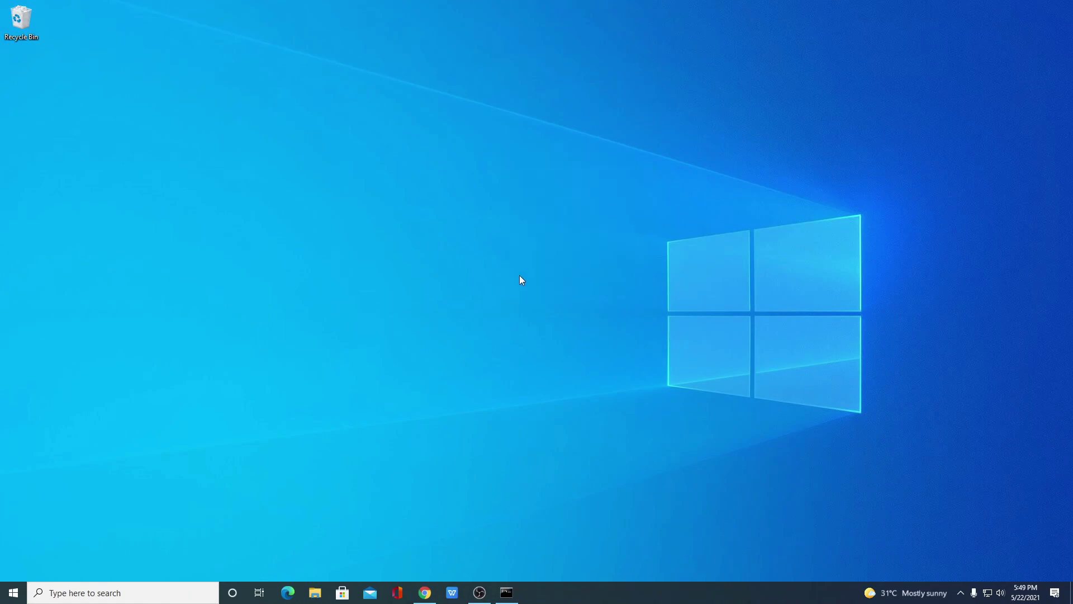